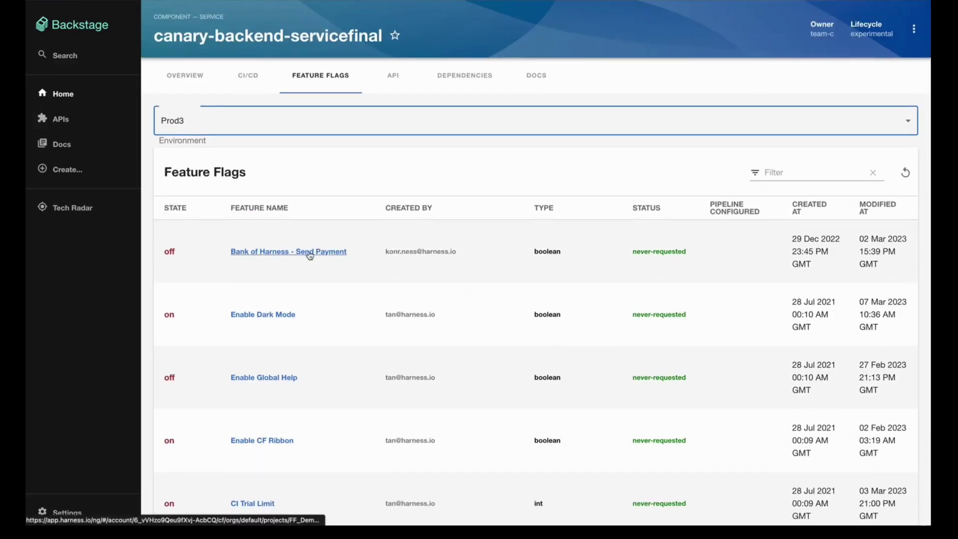
# Open the 'Bank of Harness - Send Payment' flag from the Prod3 Feature Flags table in Harness
pyautogui.click(310, 253)
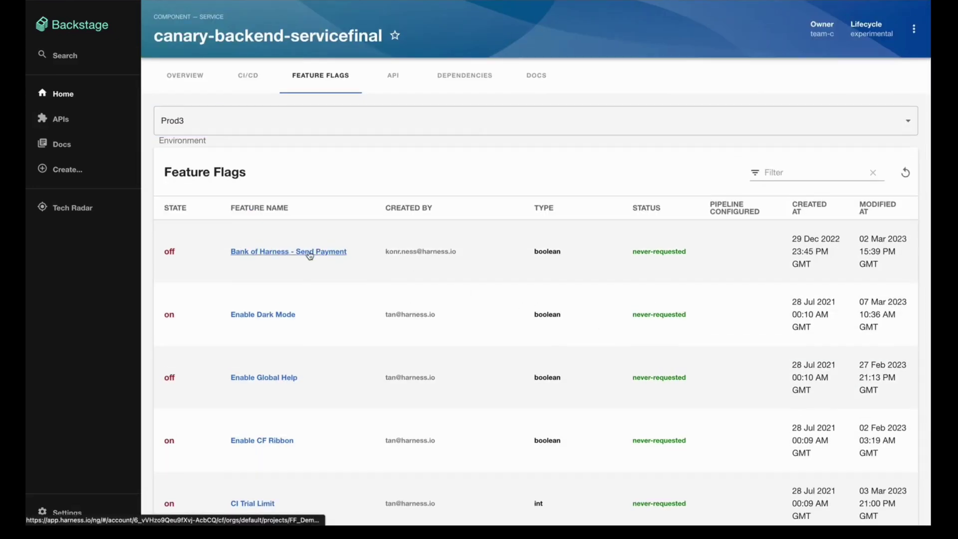